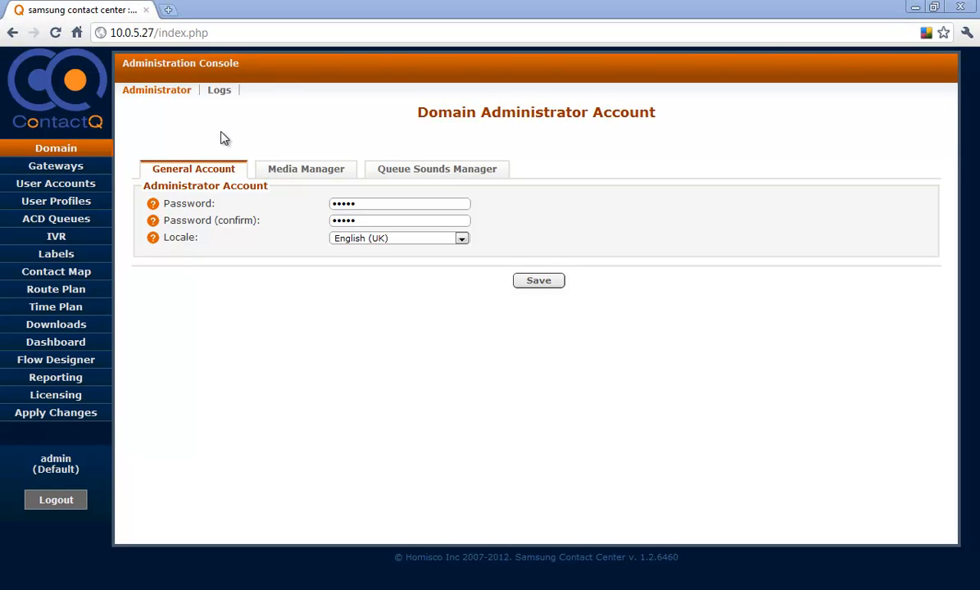
- Open the list of user accounts and look through all existing user numbers
click(96, 187)
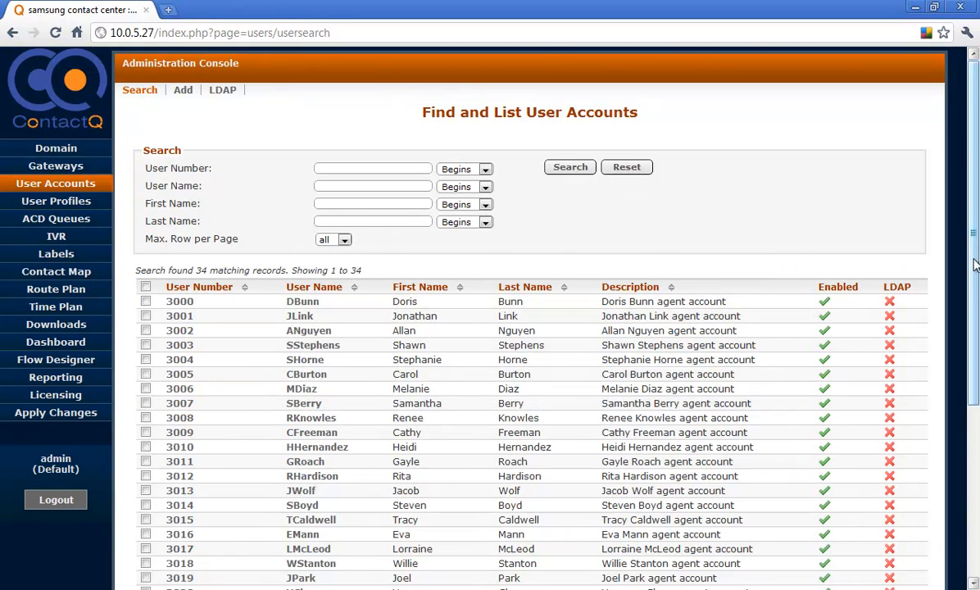
drag(974, 263, 967, 440)
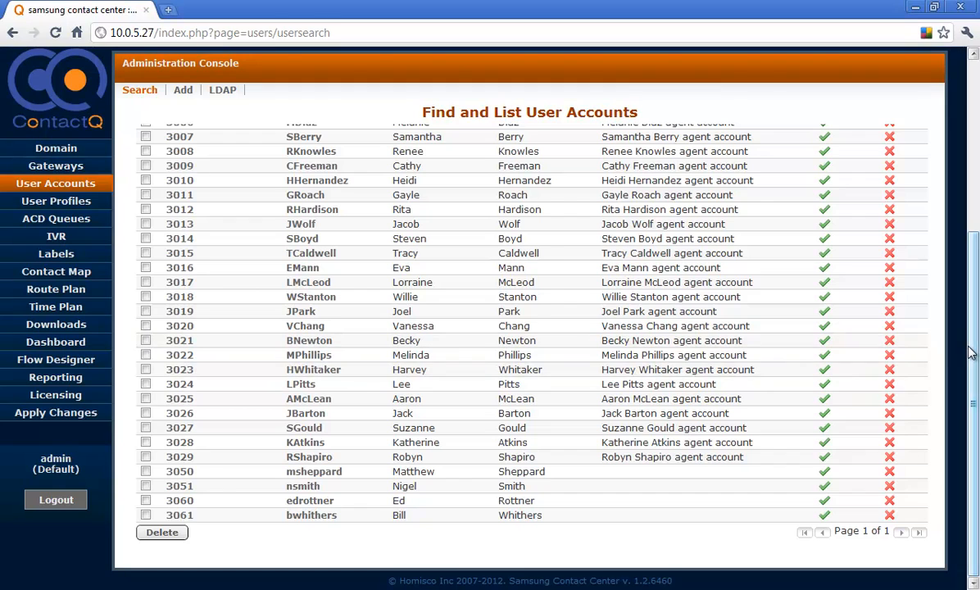
drag(972, 353, 969, 164)
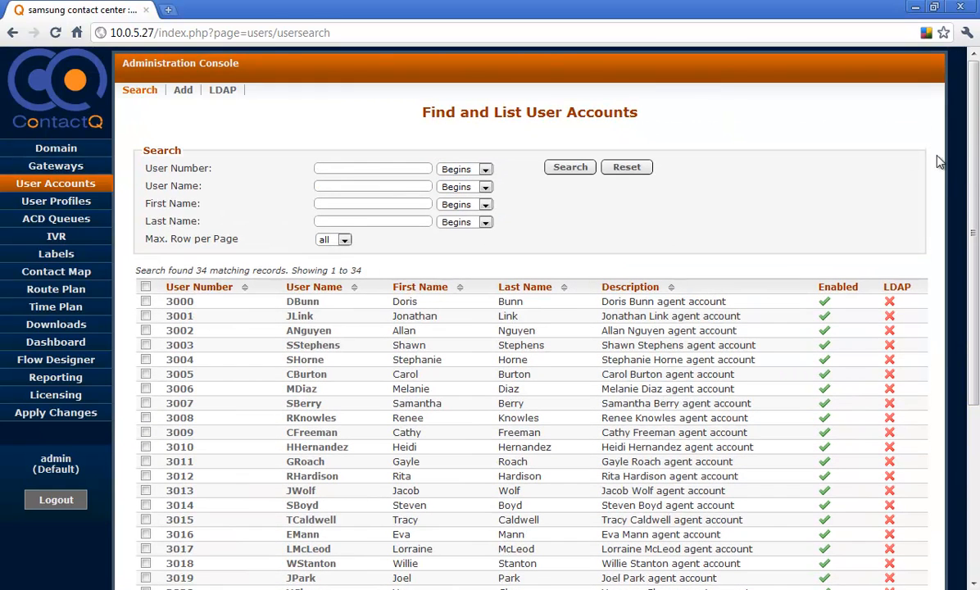
- Start a new user account and enter the agent's user number and user name
click(183, 93)
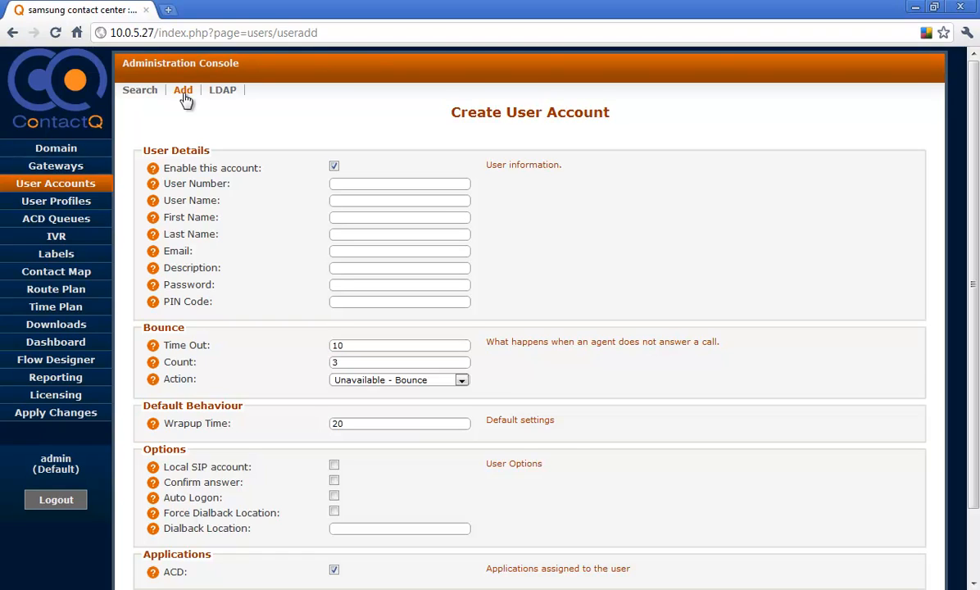
click(344, 185)
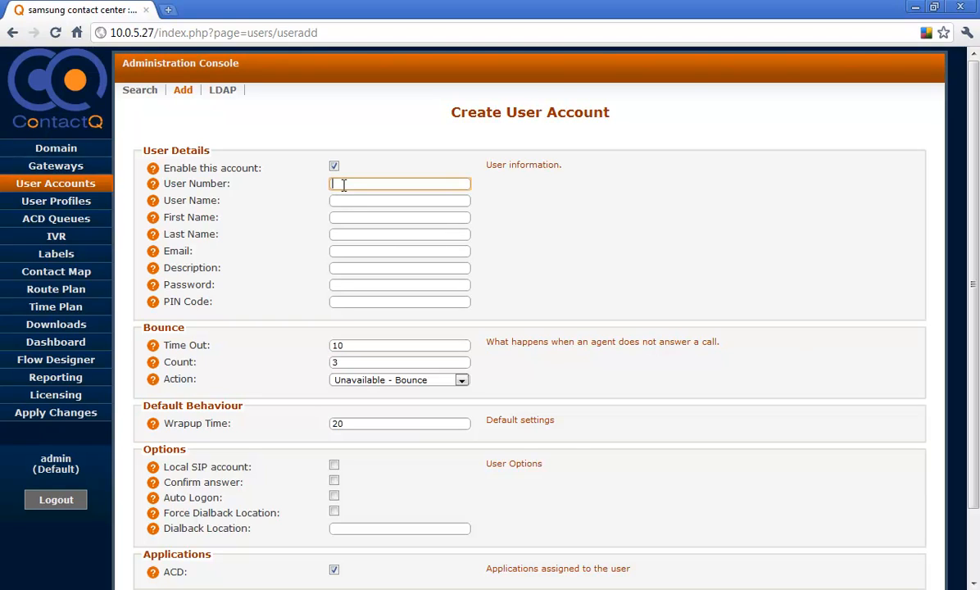
text(3030)
click(342, 199)
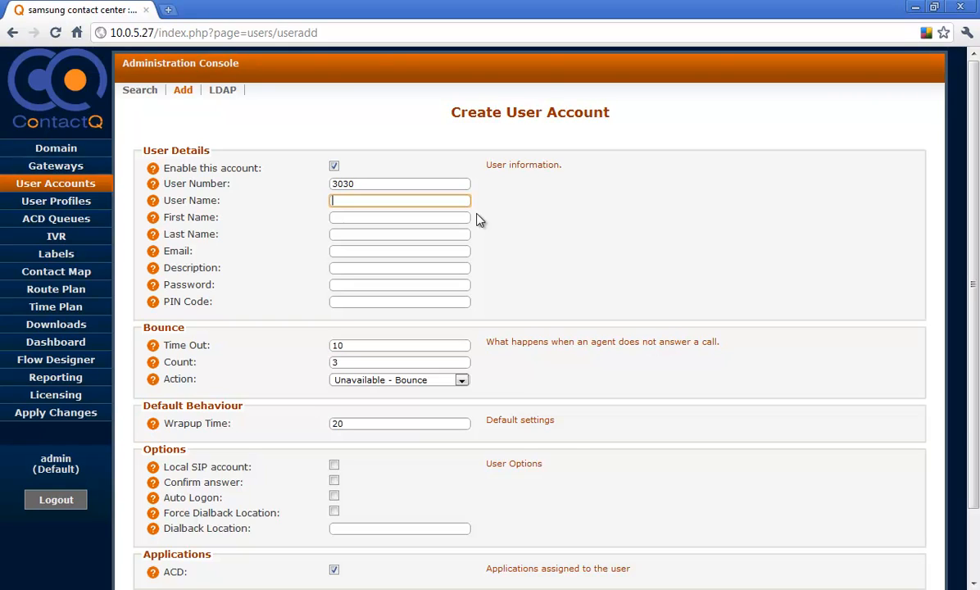
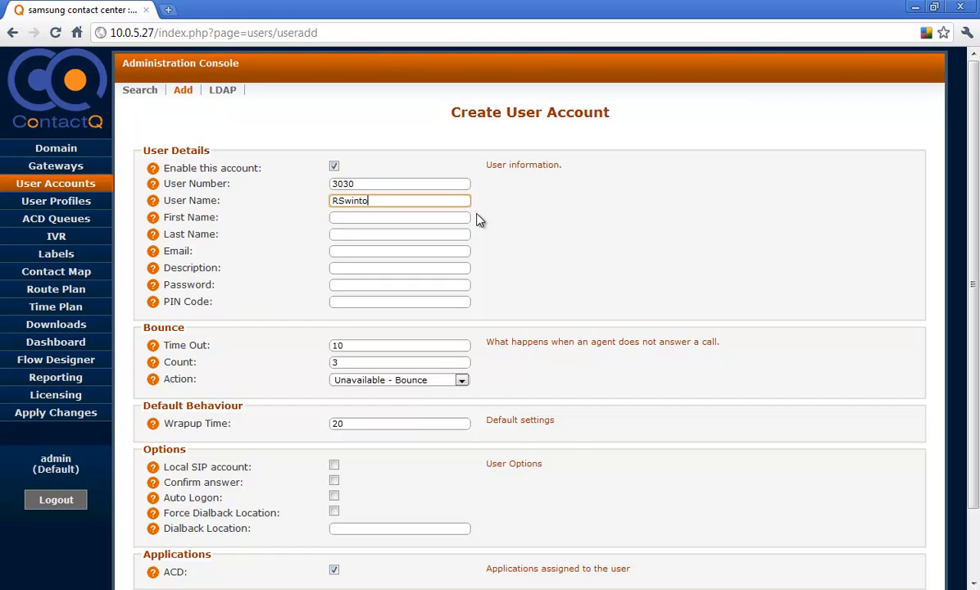
- Enter the agent's first name and last name in the new account
click(356, 216)
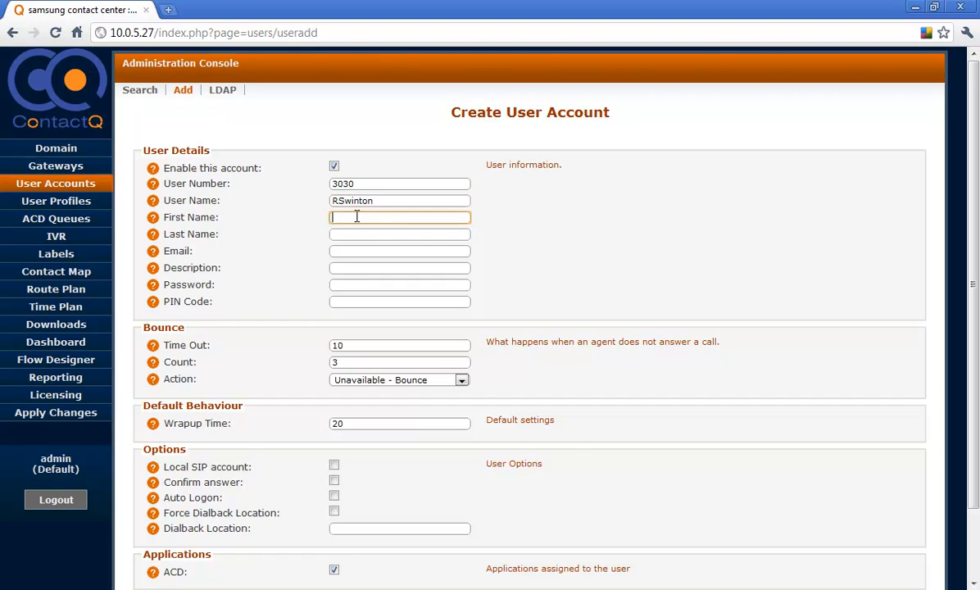
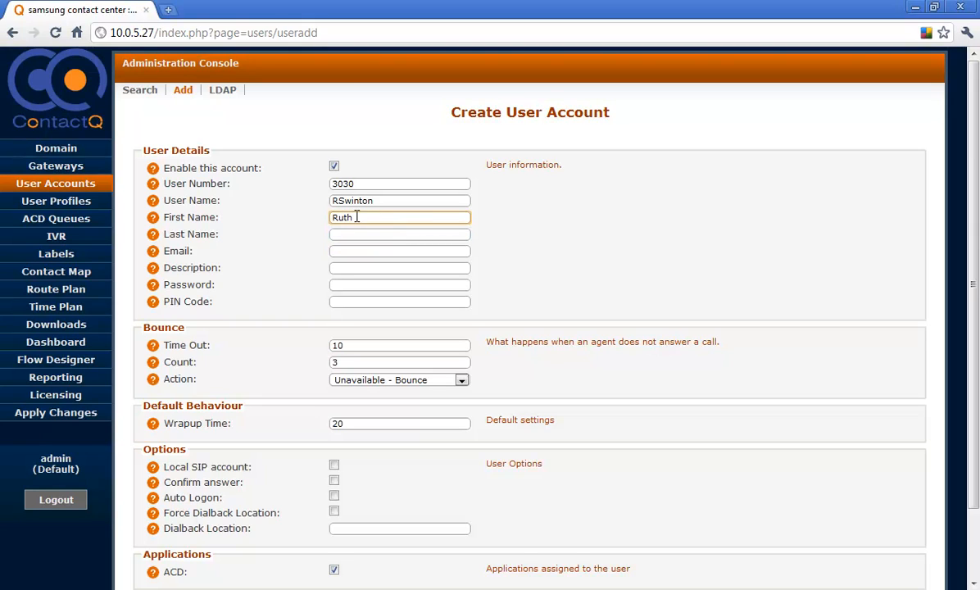
key(Tab)
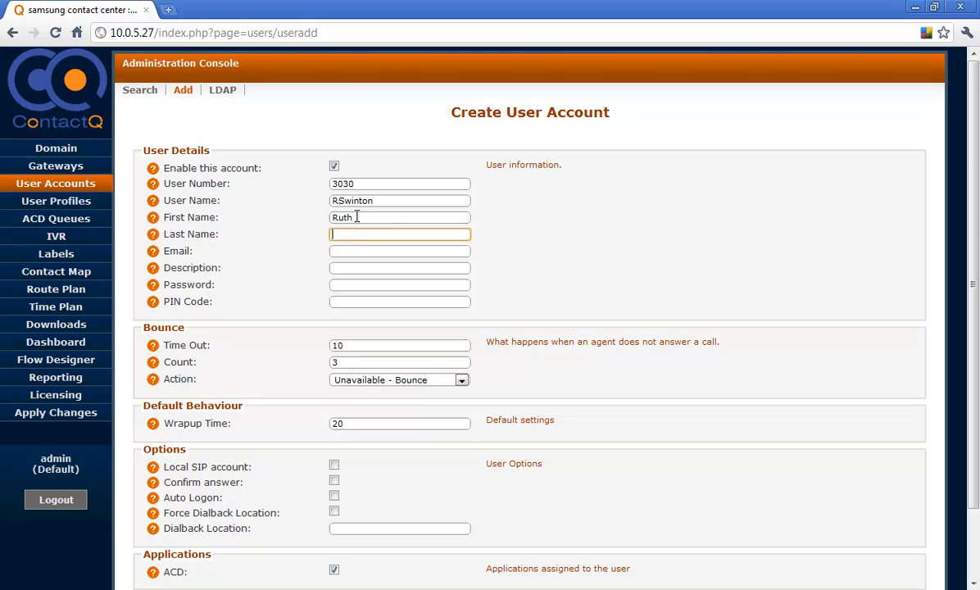
- Leave the email blank and describe the account as "Agent account for" followed by the agent's full name
click(351, 251)
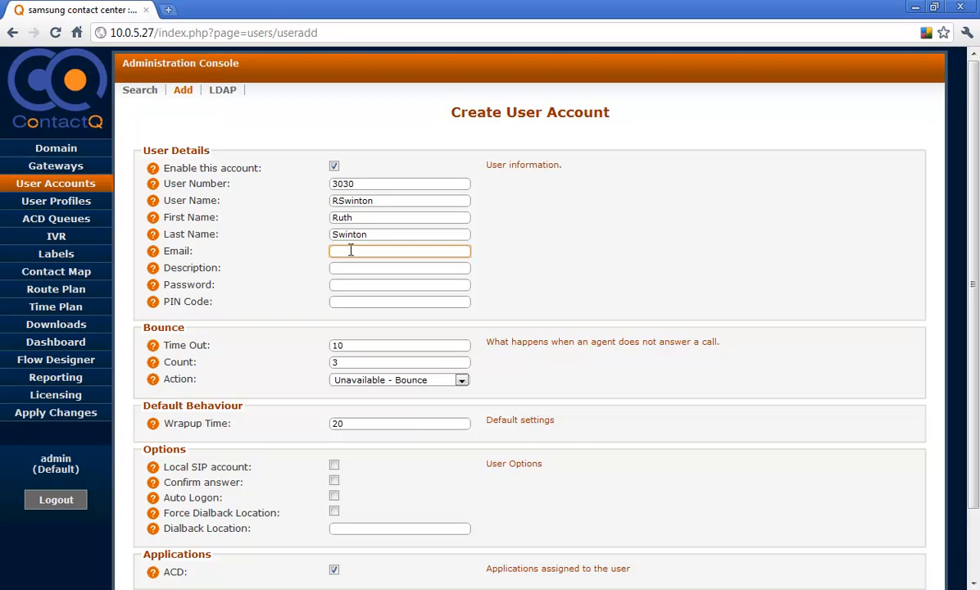
click(347, 266)
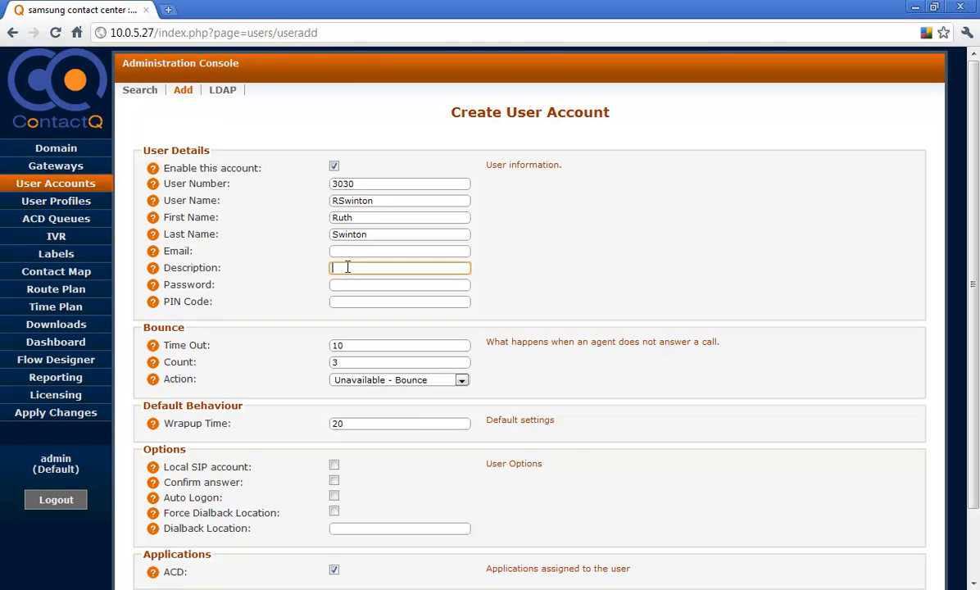
- Enter the account password and the PIN code for the new agent
click(351, 285)
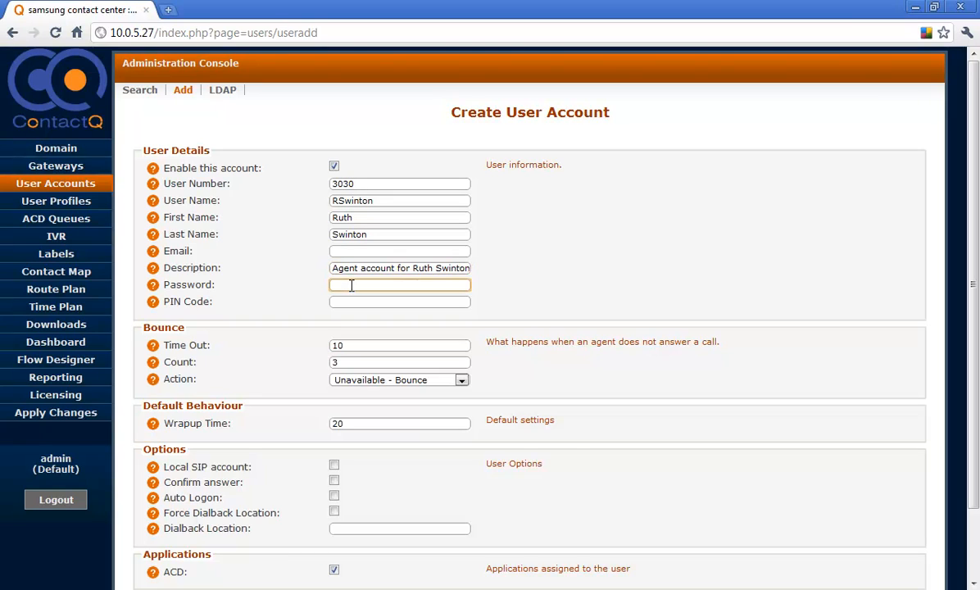
click(343, 301)
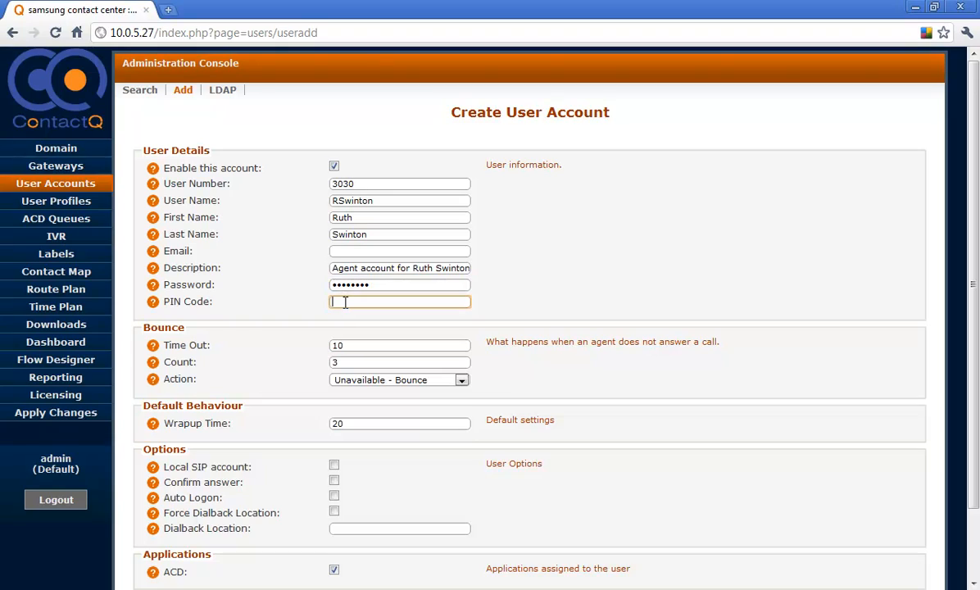
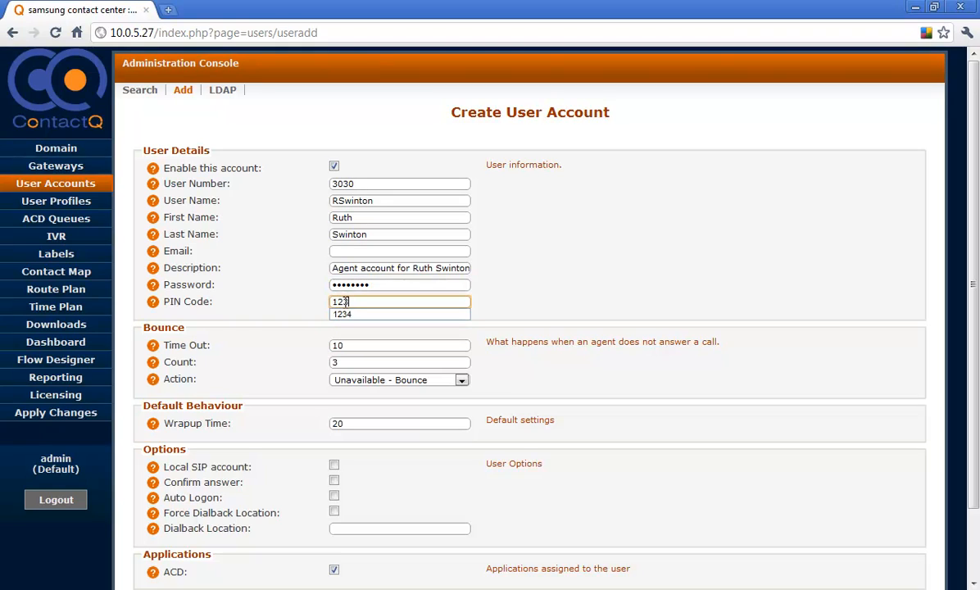
click(301, 343)
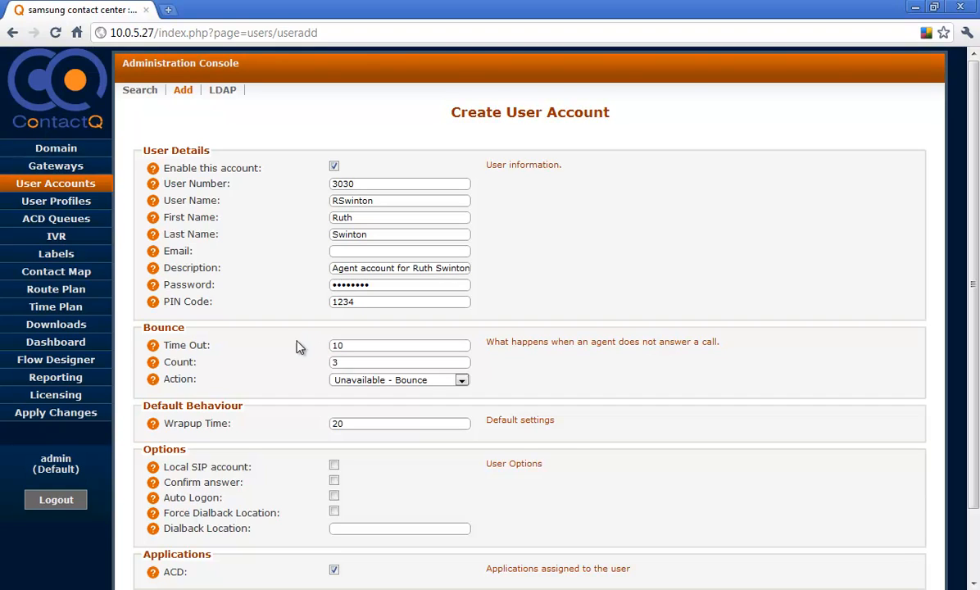
- Set the bounce time out to 30 seconds and keep Unavailable - Bounce as the bounce action
mouse_move(156, 348)
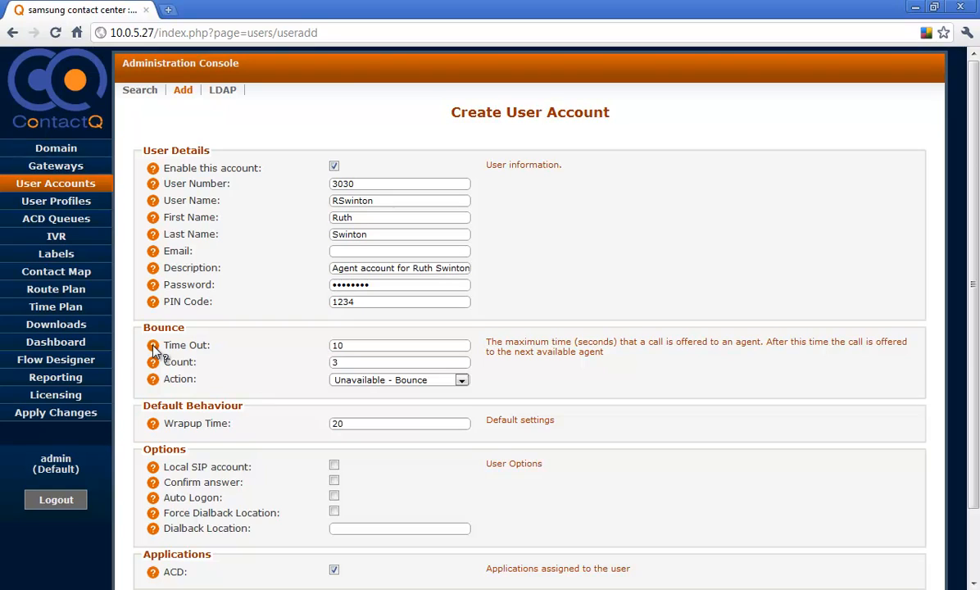
mouse_move(155, 367)
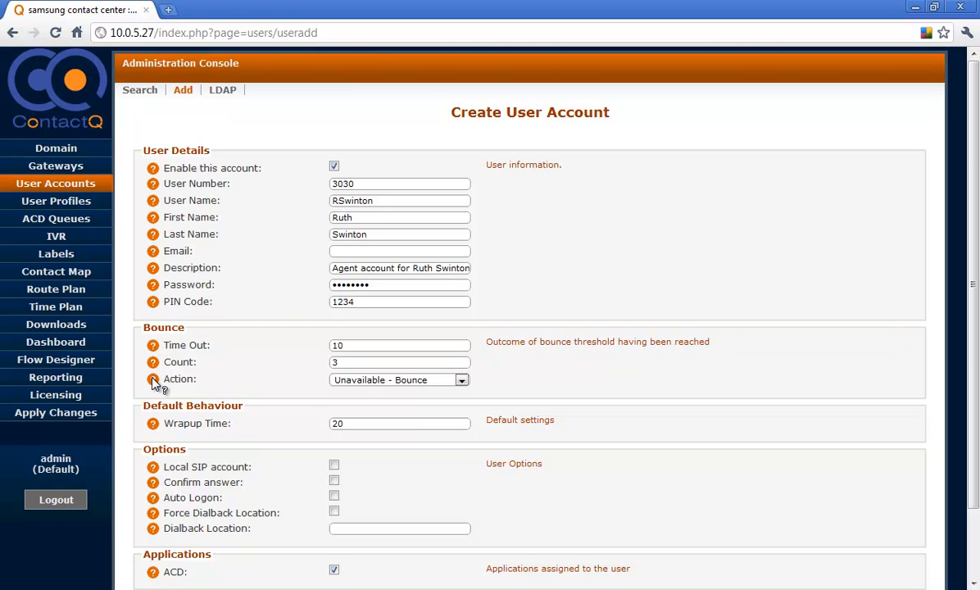
click(356, 347)
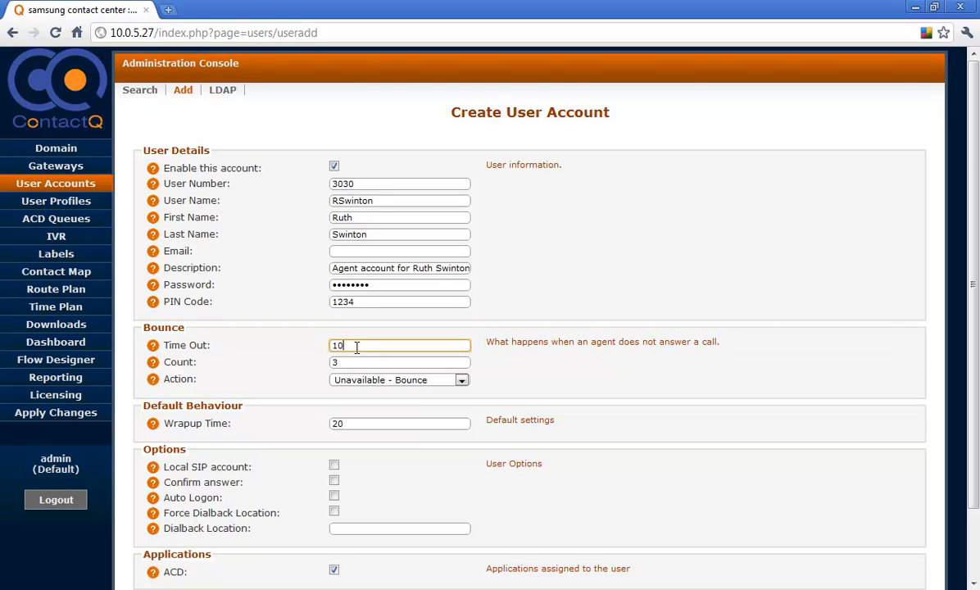
drag(357, 348, 332, 347)
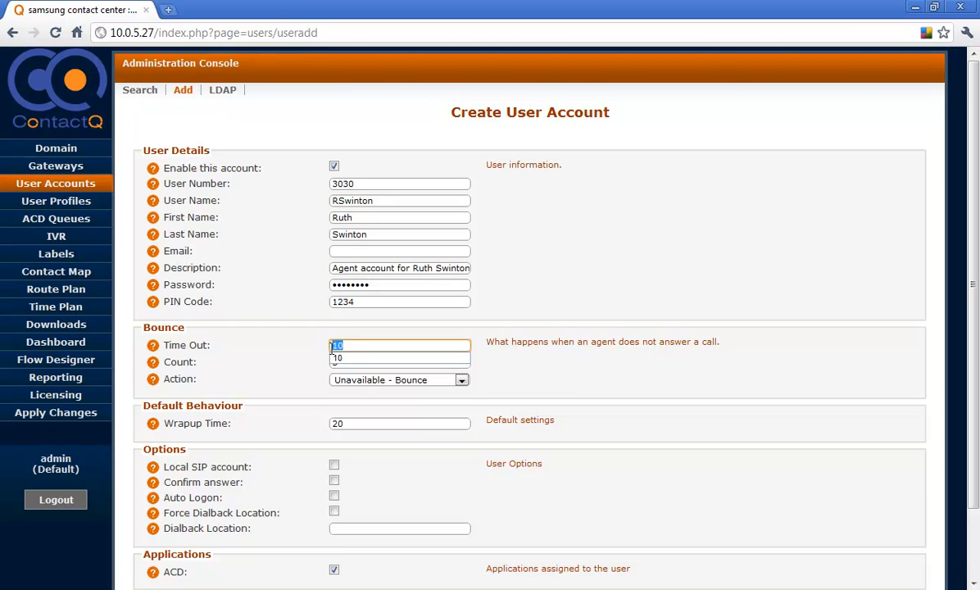
text(30)
click(308, 353)
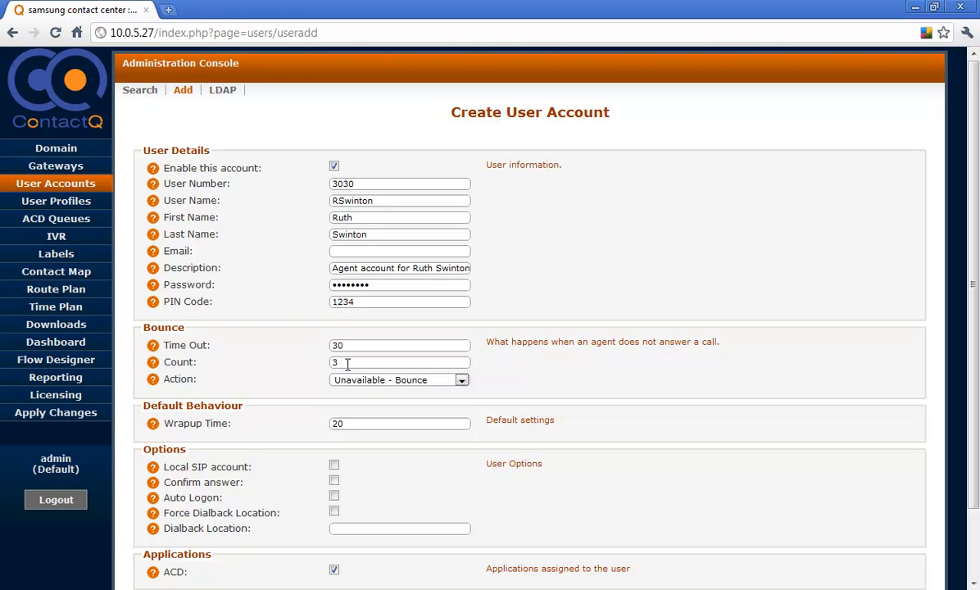
click(391, 382)
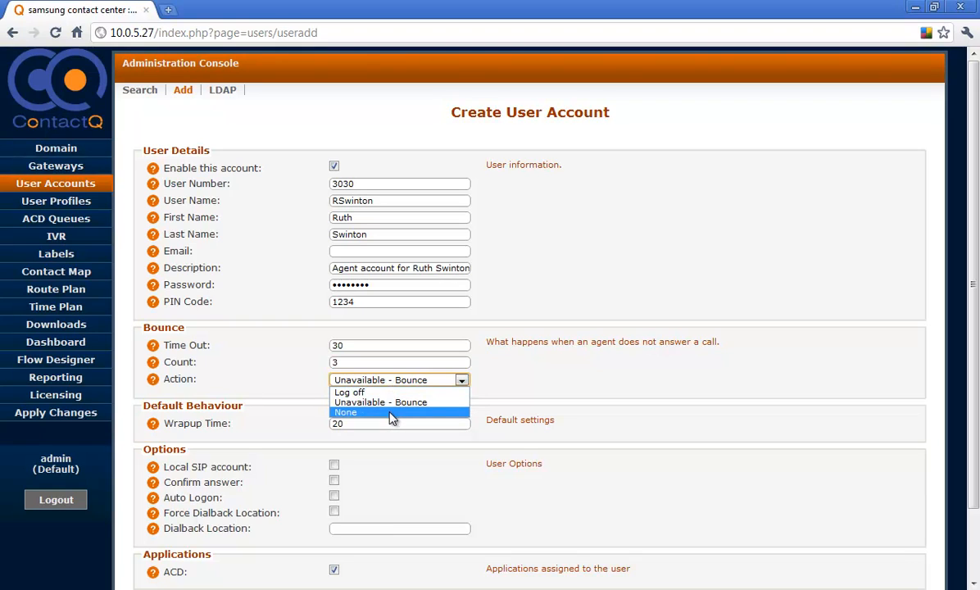
click(373, 404)
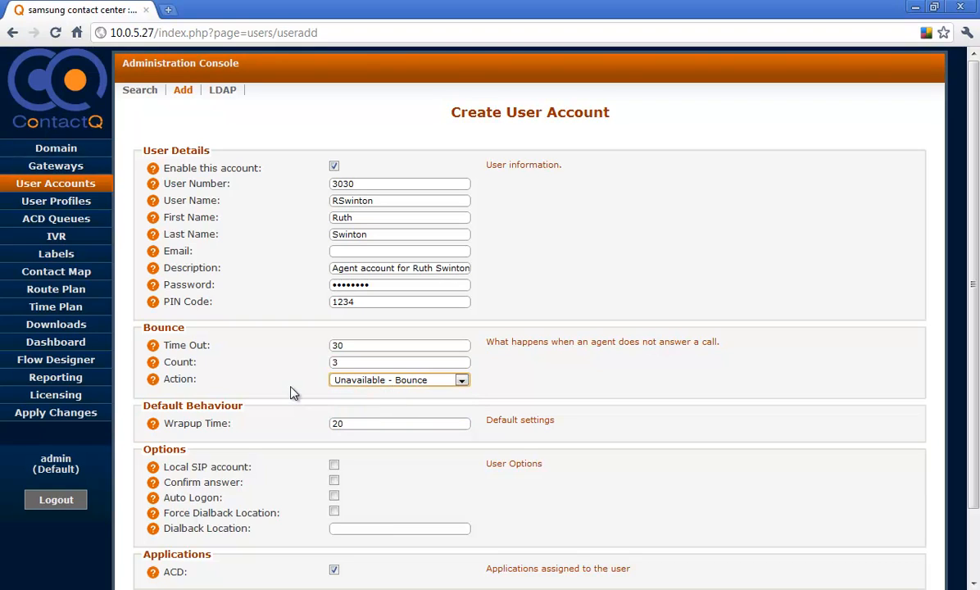
- Set the default wrapup time to 30
mouse_move(155, 432)
drag(353, 425, 326, 429)
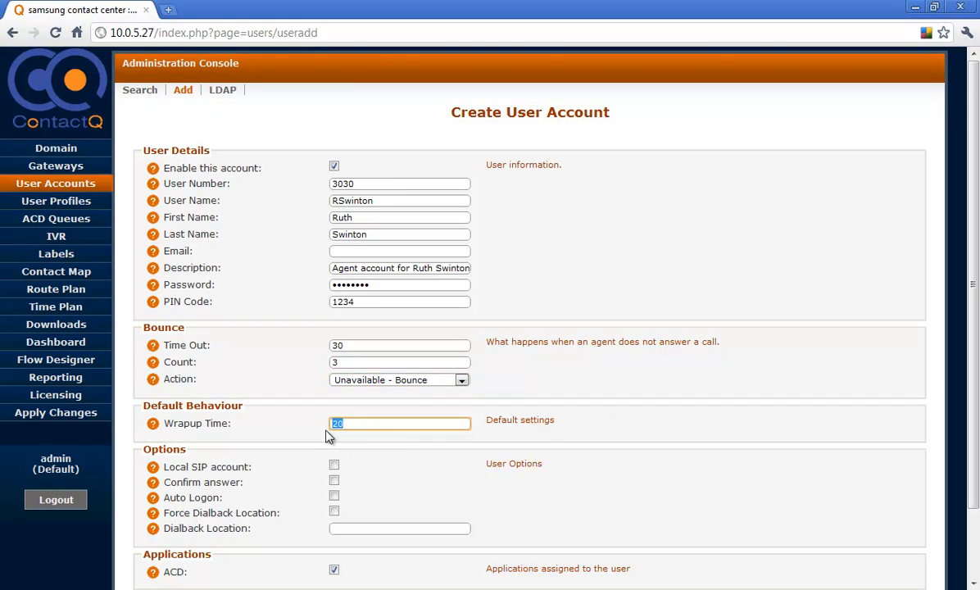
text(30)
click(315, 439)
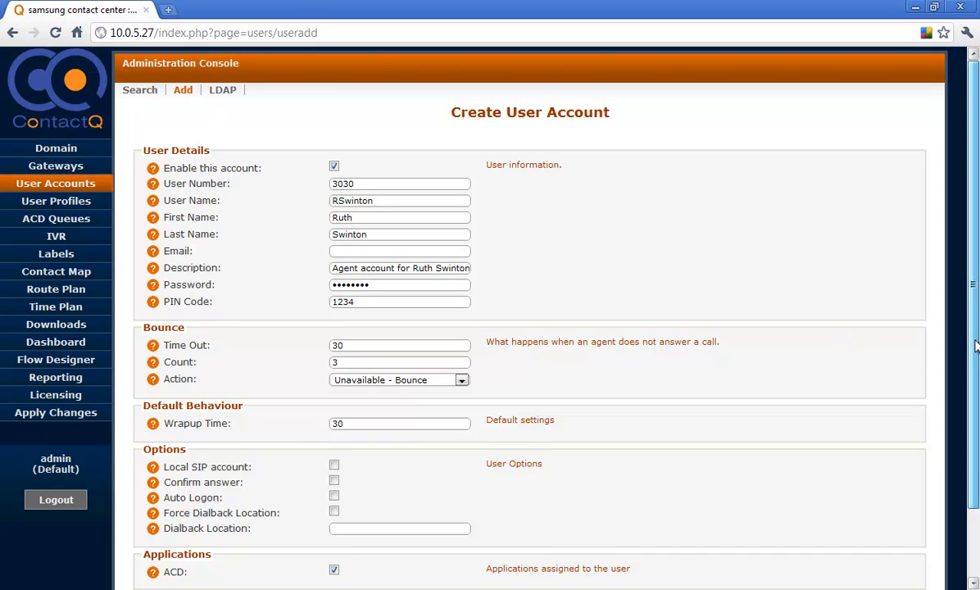
- Save the new user account and check for its entry in the list of user accounts
scroll(974, 399, down, 1)
drag(974, 400, 971, 437)
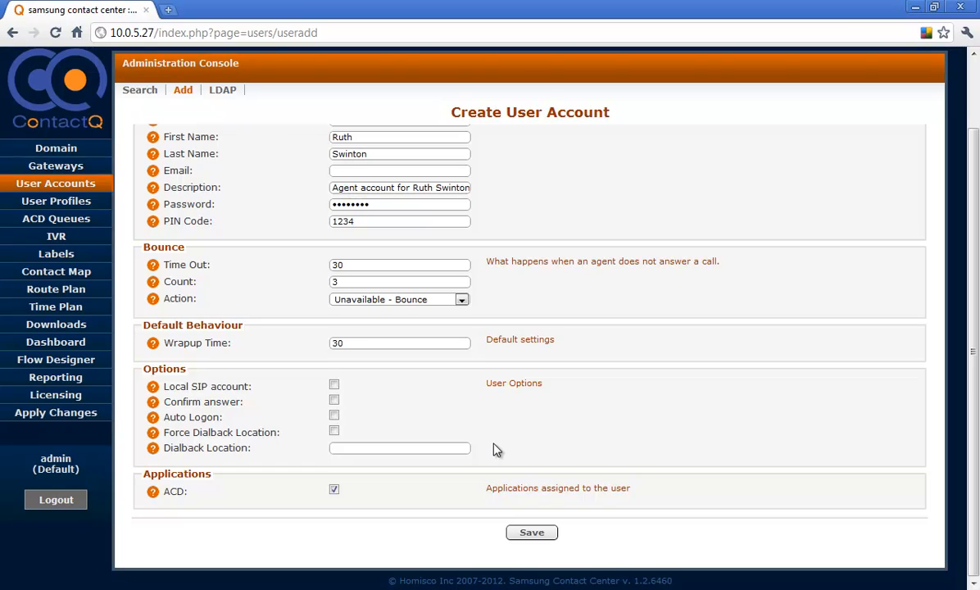
click(528, 535)
drag(970, 364, 962, 195)
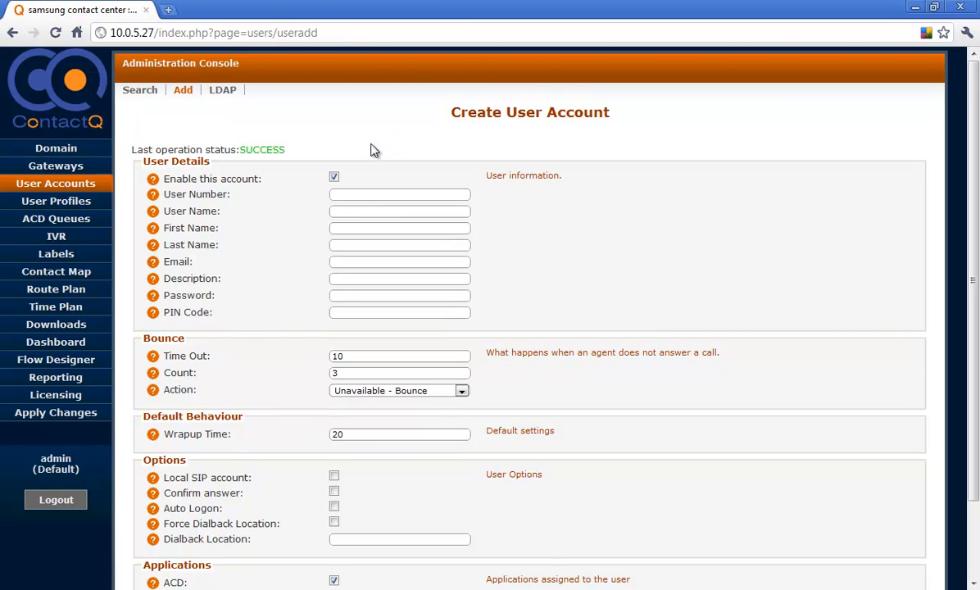
click(140, 91)
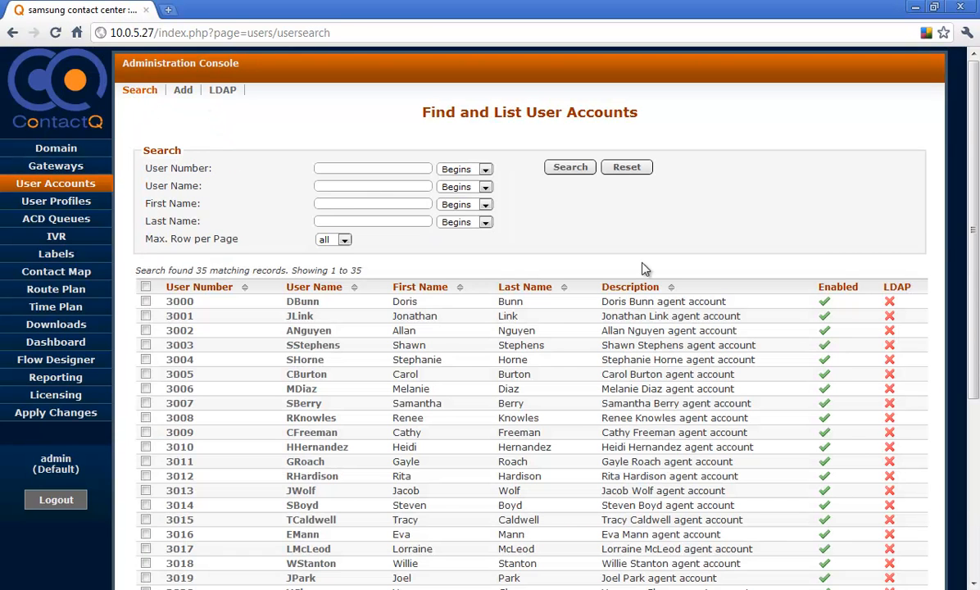
drag(973, 256, 974, 432)
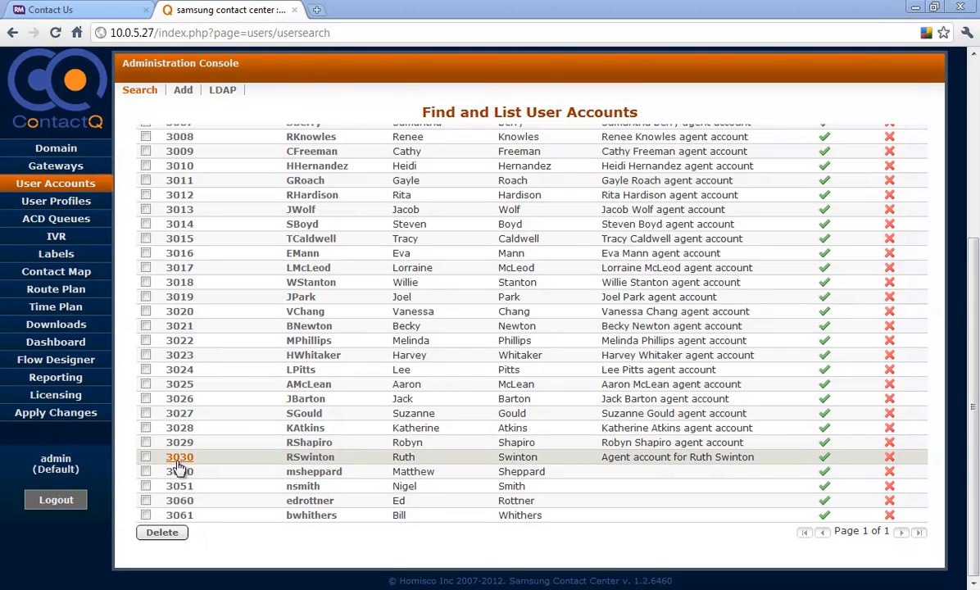
- Apply the domain configuration changes to the server, without the SIP configuration
click(72, 414)
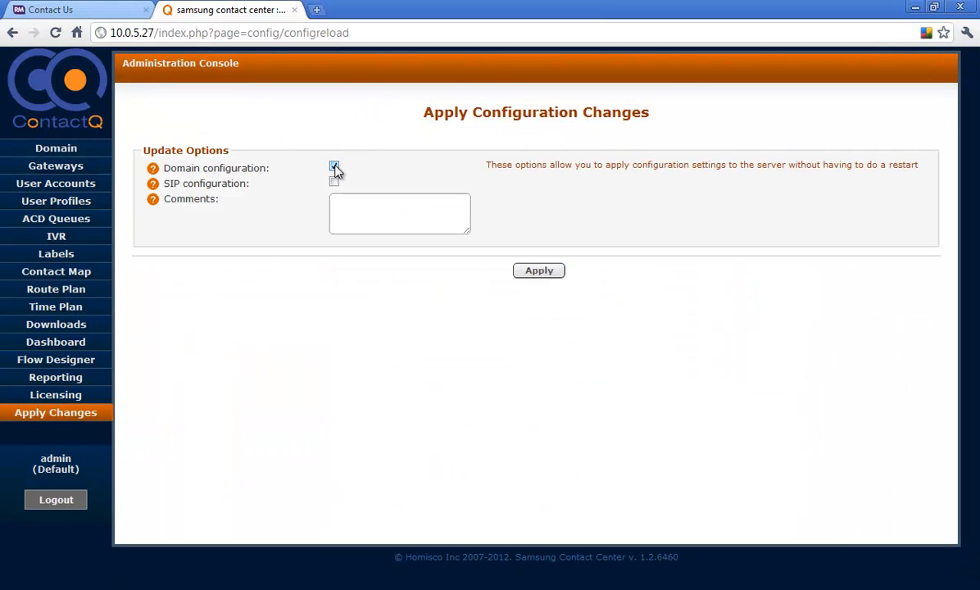
click(537, 271)
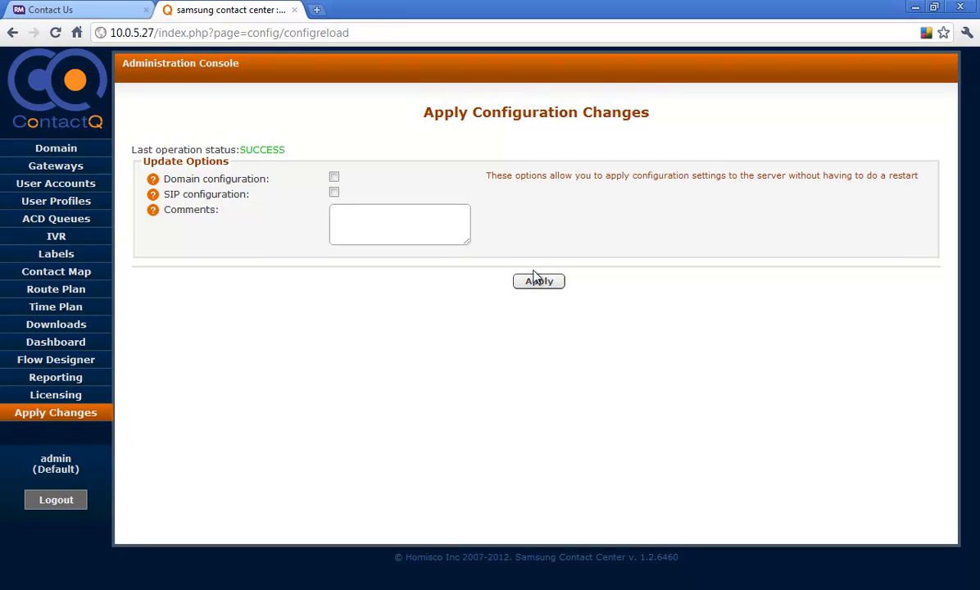